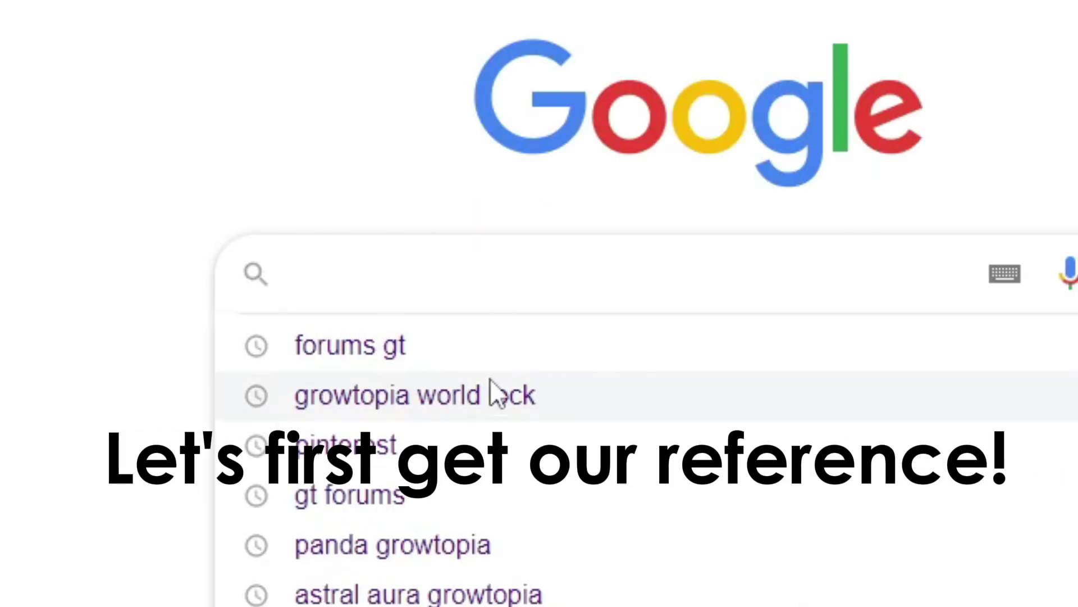
Search Google Images for 'growtopia world lock' and open the save options for the Pixilart PNG.
click(484, 399)
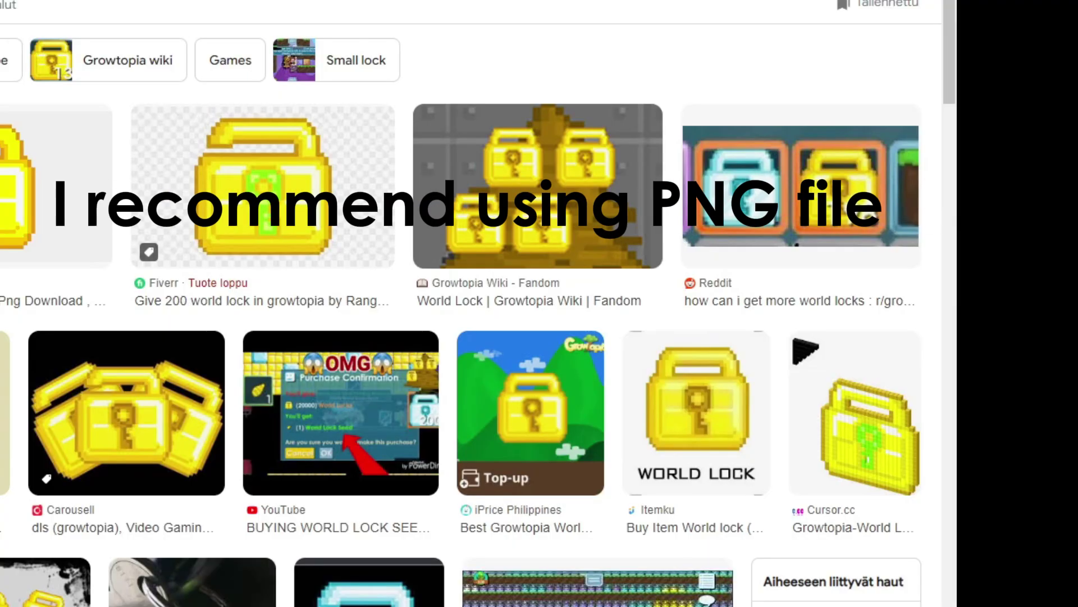
click(806, 351)
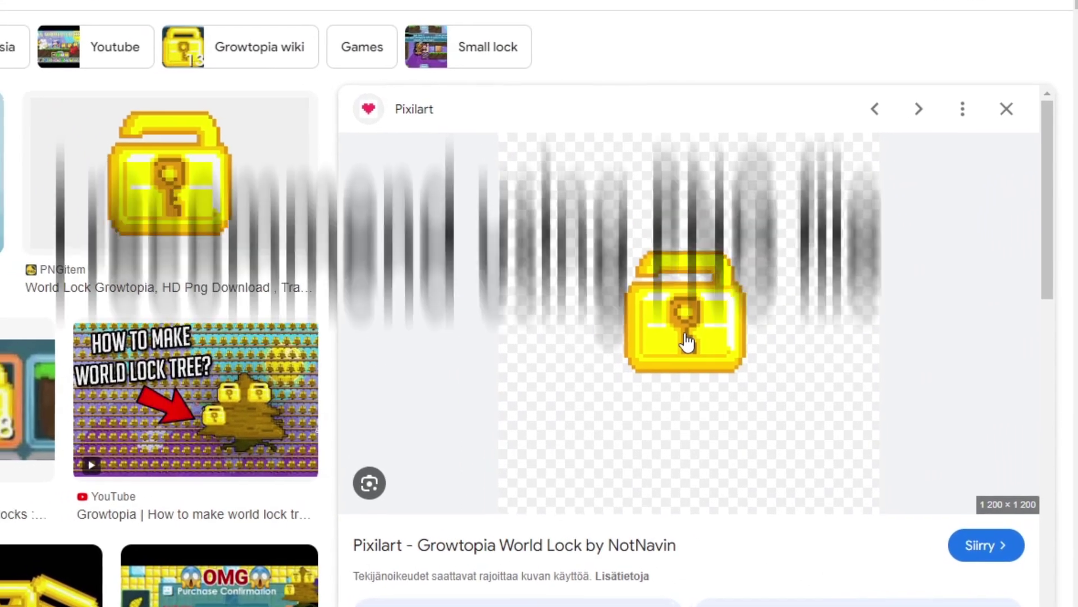
right_click(607, 359)
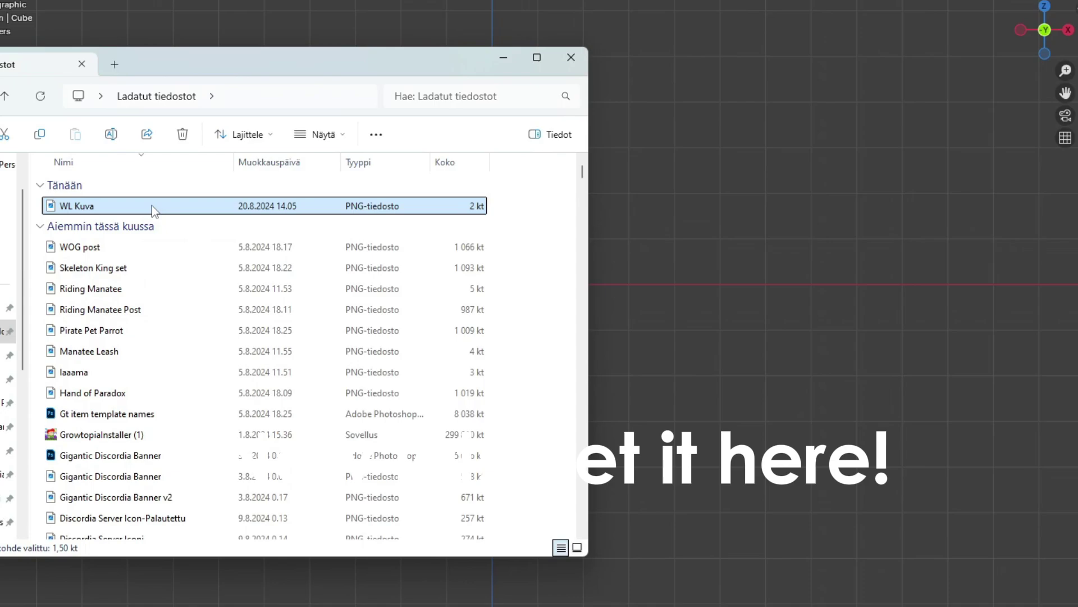
Drag the WL Kuva PNG into the Blender viewport as a reference image, then close Explorer.
drag(152, 206, 746, 259)
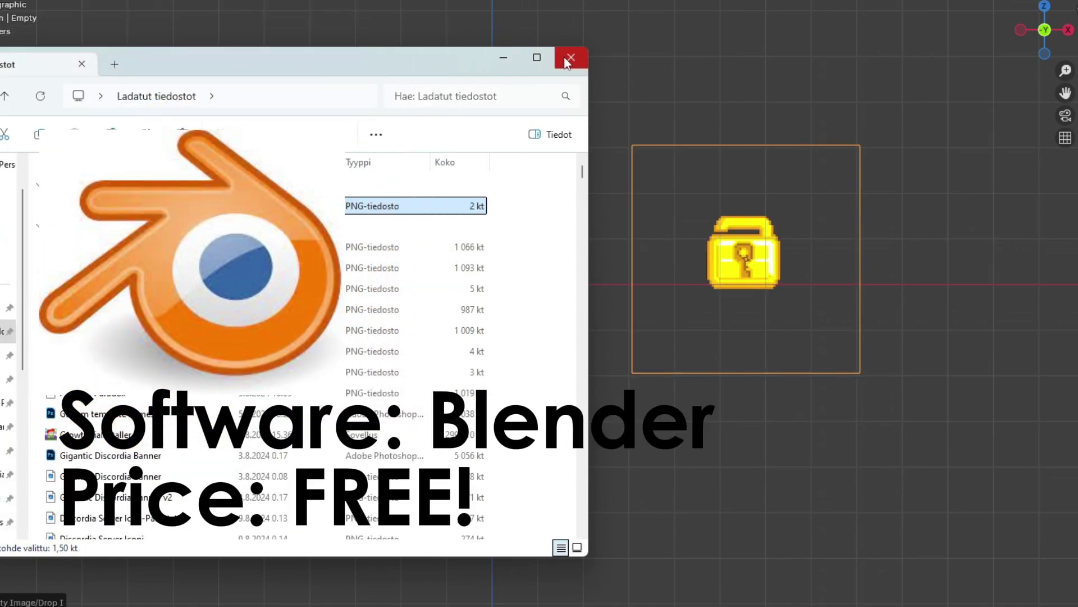
click(566, 59)
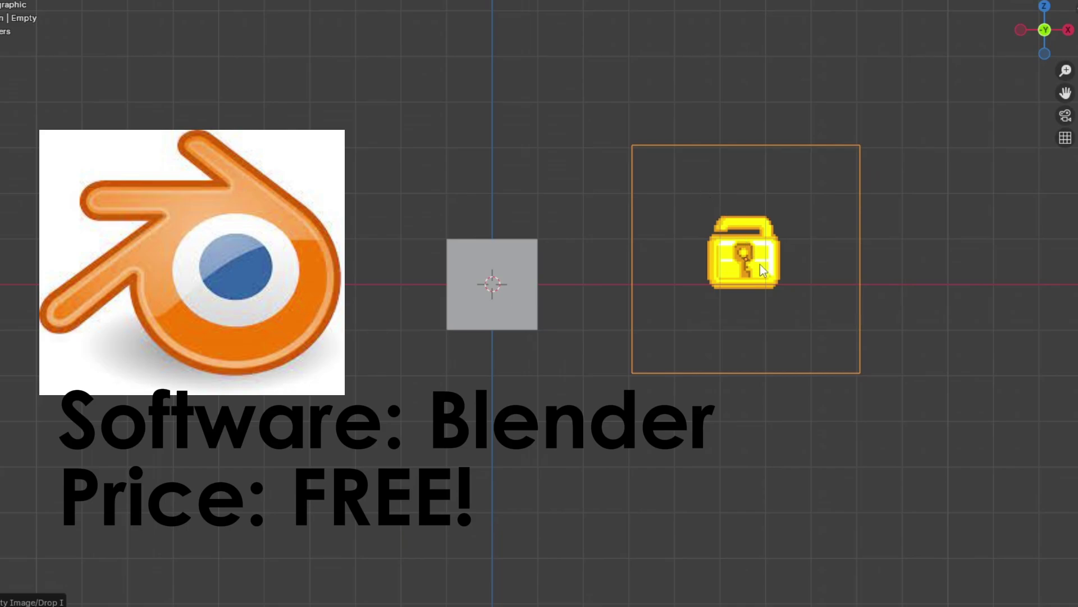
Slide the lock reference along X, select the cube, and view it in front orthographic.
key(g)
key(x)
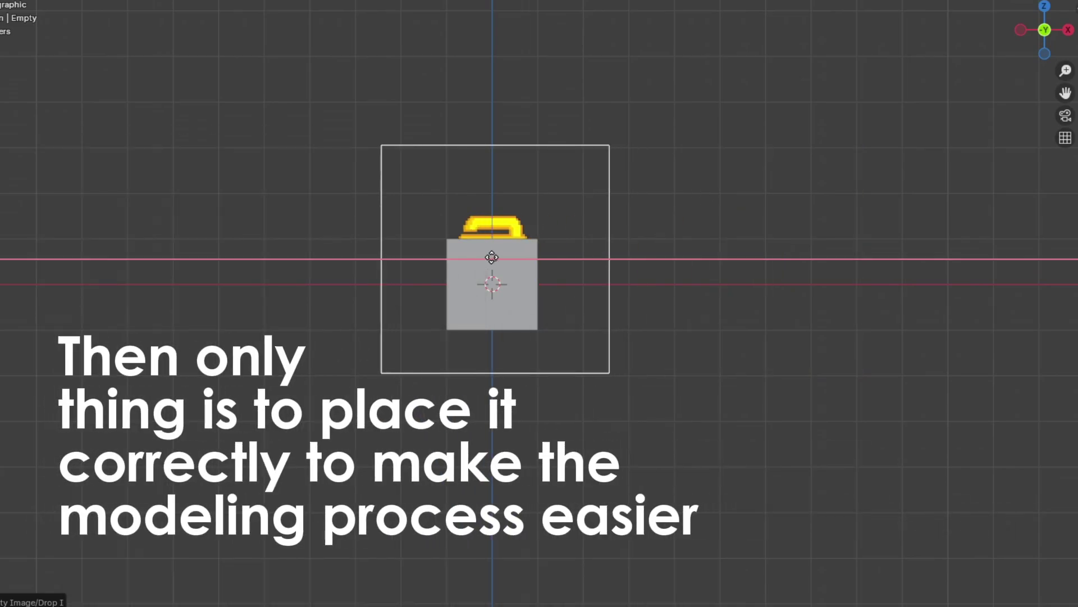
click(544, 281)
middle_drag(606, 236, 549, 127)
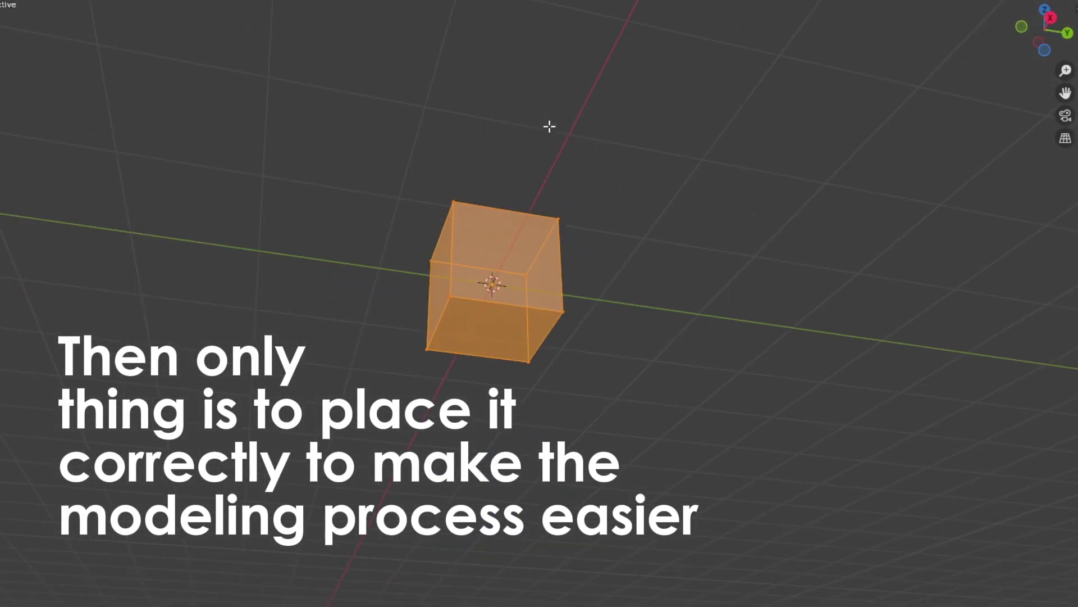
middle_drag(539, 200, 662, 450)
key(KP_1)
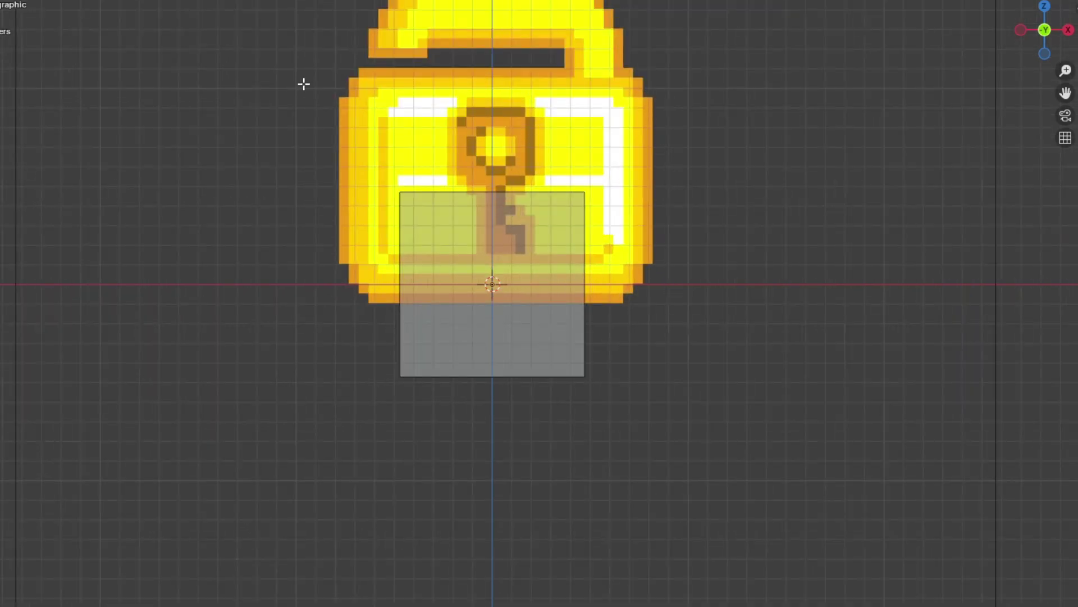
scroll(520, 254, down, 2)
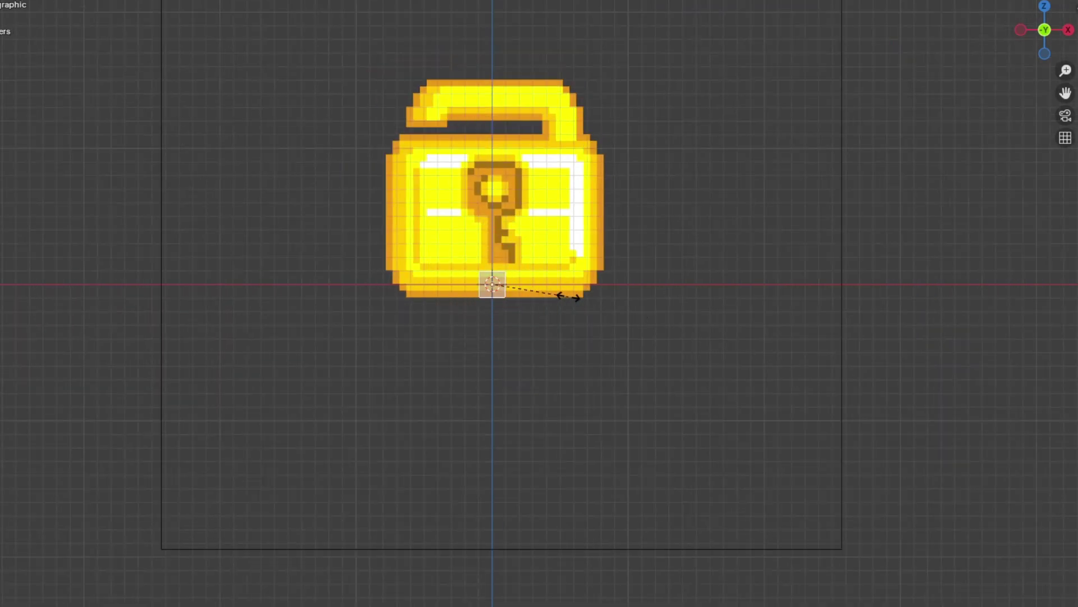
scroll(569, 296, up, 4)
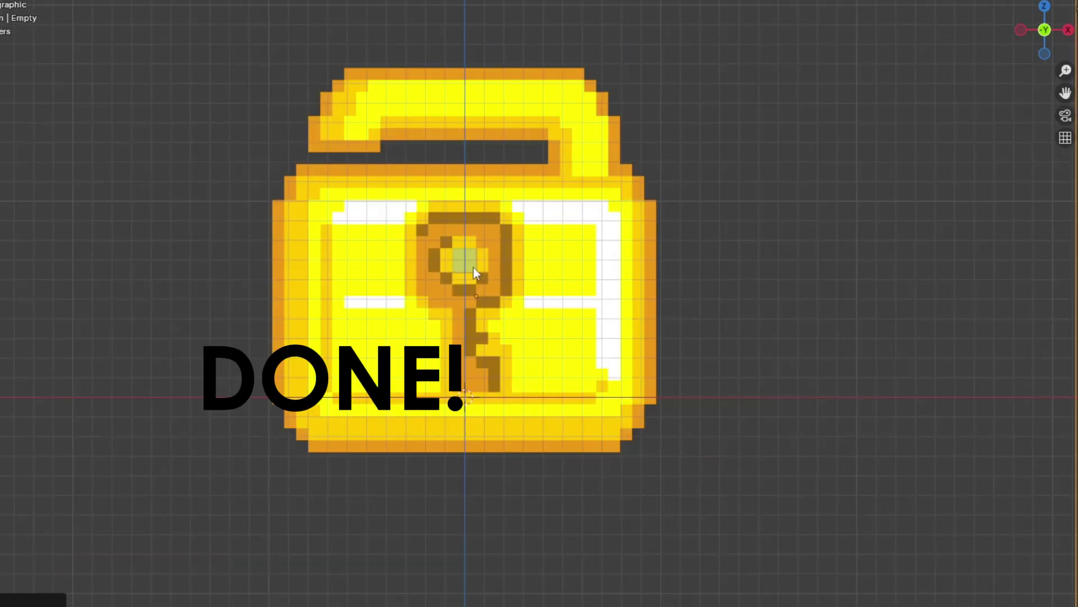
scroll(474, 267, up, 4)
scroll(438, 259, up, 1)
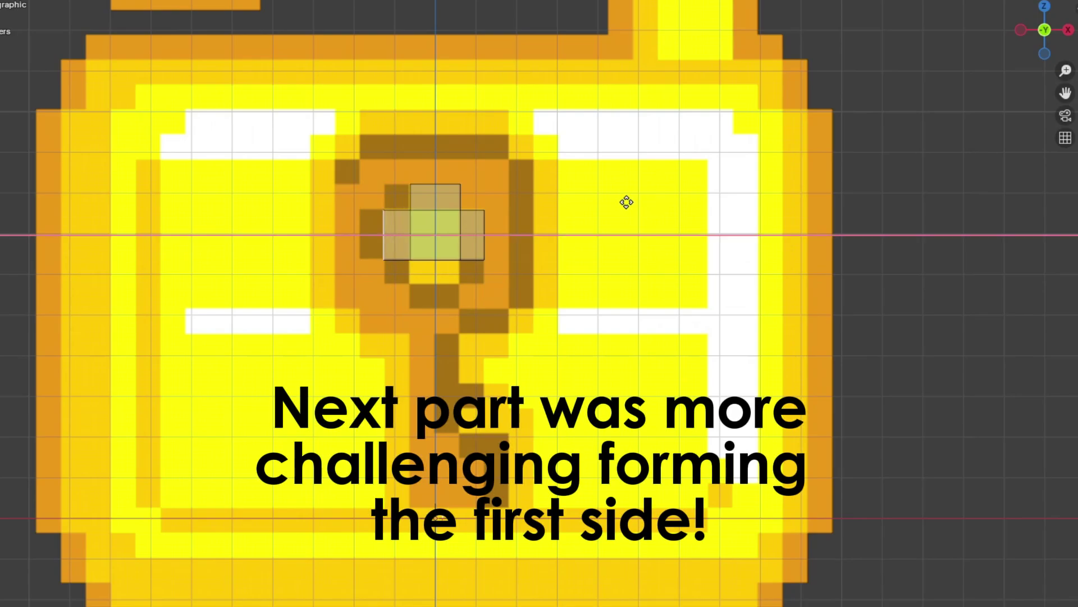
Trace the lock's pixels from the cube, box-selecting regions and extruding them for thickness.
scroll(668, 274, up, 3)
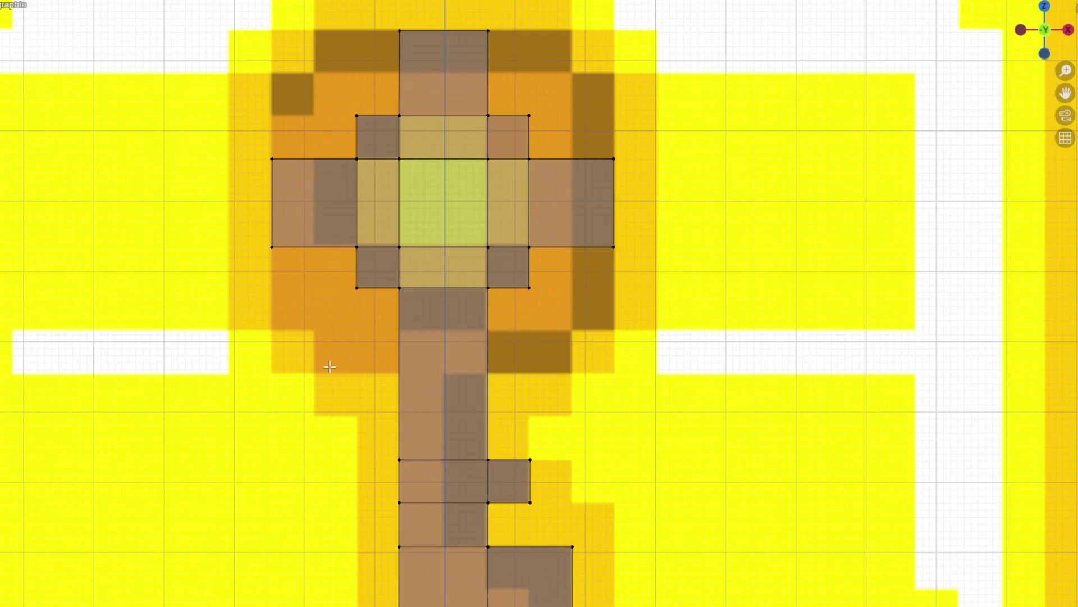
scroll(607, 412, up, 2)
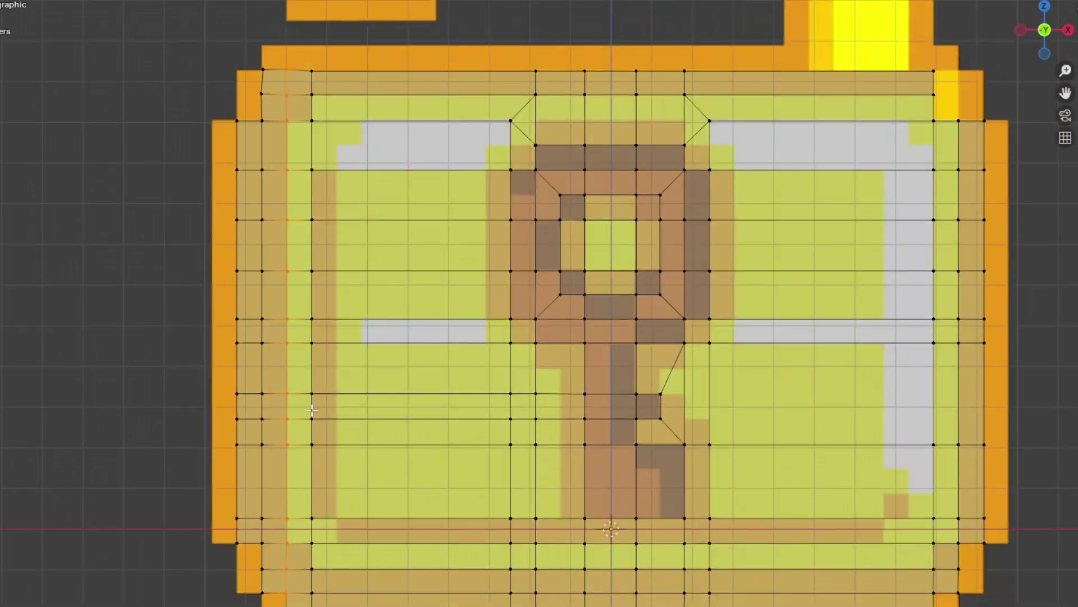
drag(310, 99, 783, 108)
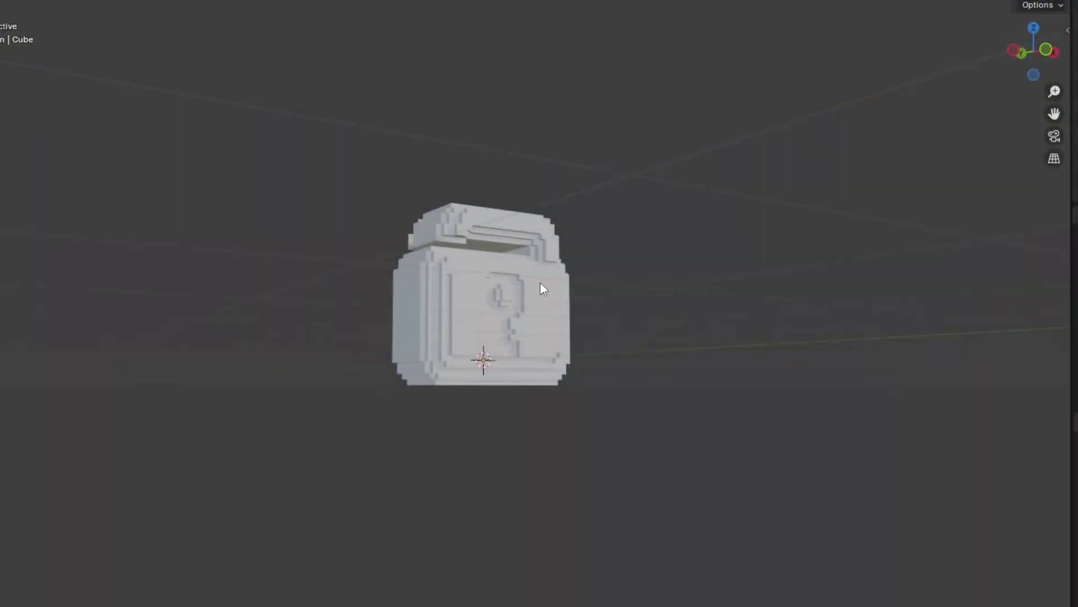
Mark the selected outline edges of the lock as UV seams.
click(540, 283)
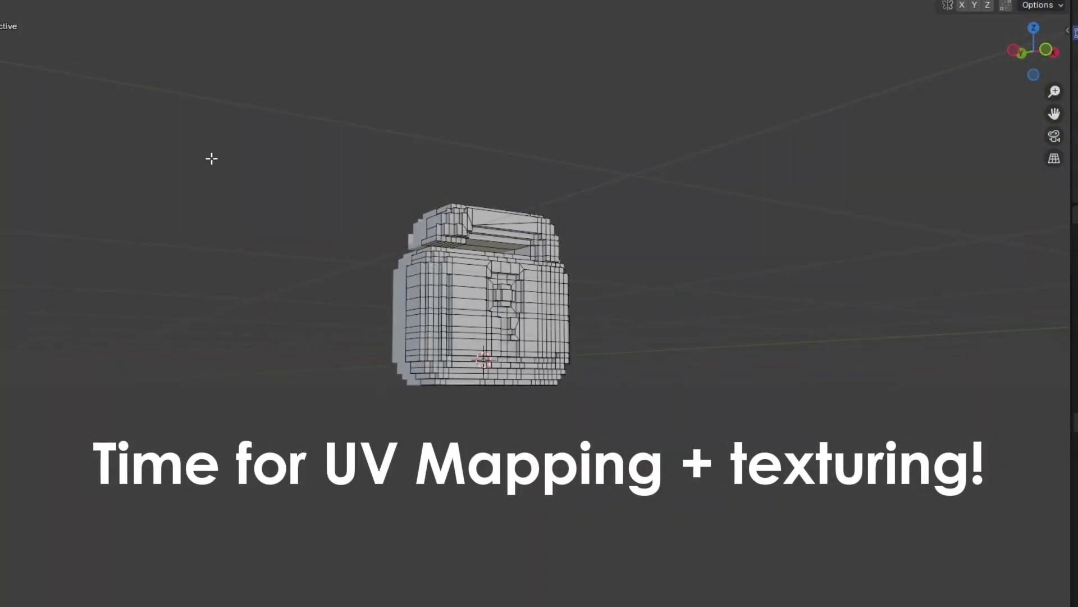
scroll(211, 158, up, 3)
middle_drag(251, 212, 313, 238)
scroll(313, 238, up, 5)
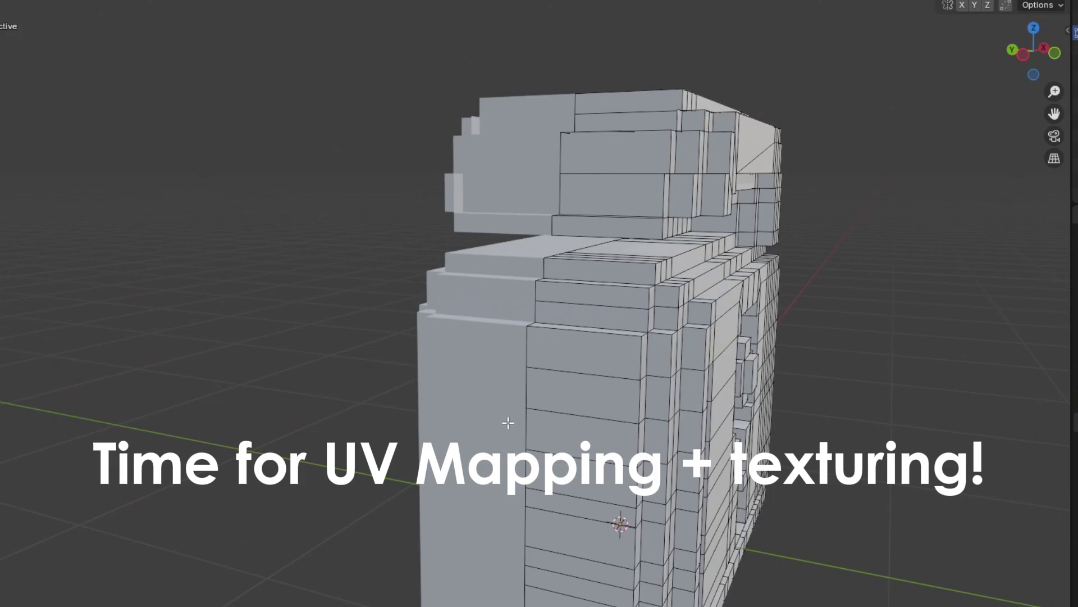
key(ctrl+e)
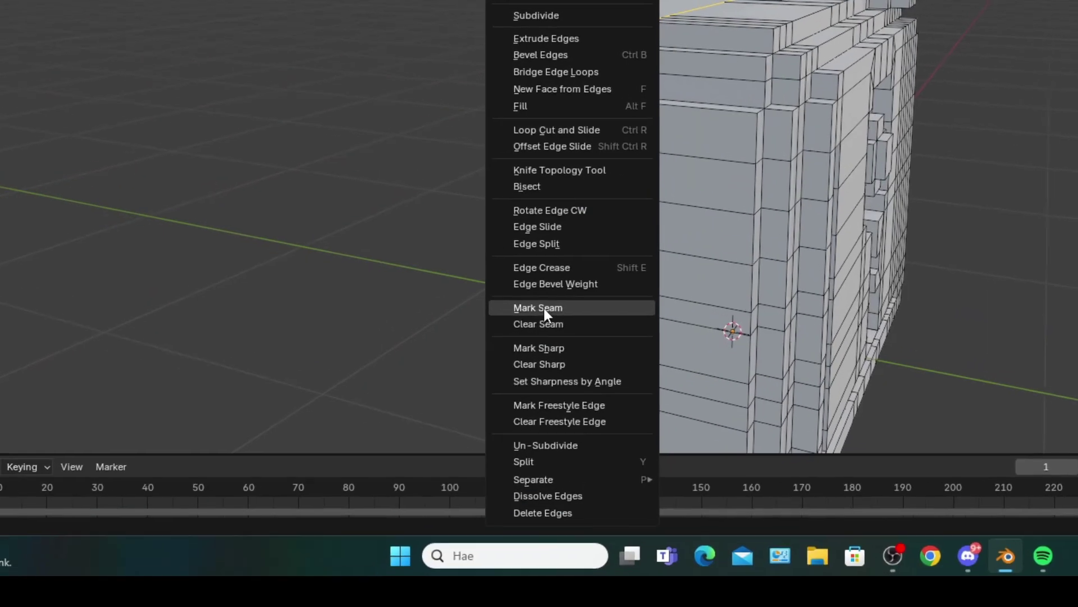
click(483, 538)
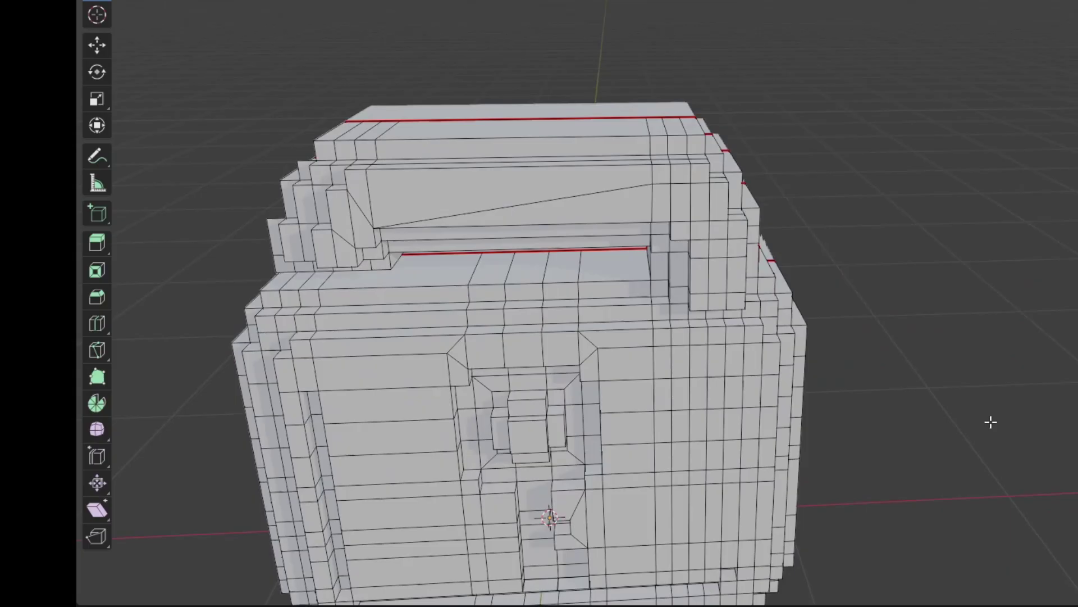
Orbit to inspect the marked seams, then return to the front orthographic view.
middle_drag(989, 424, 816, 349)
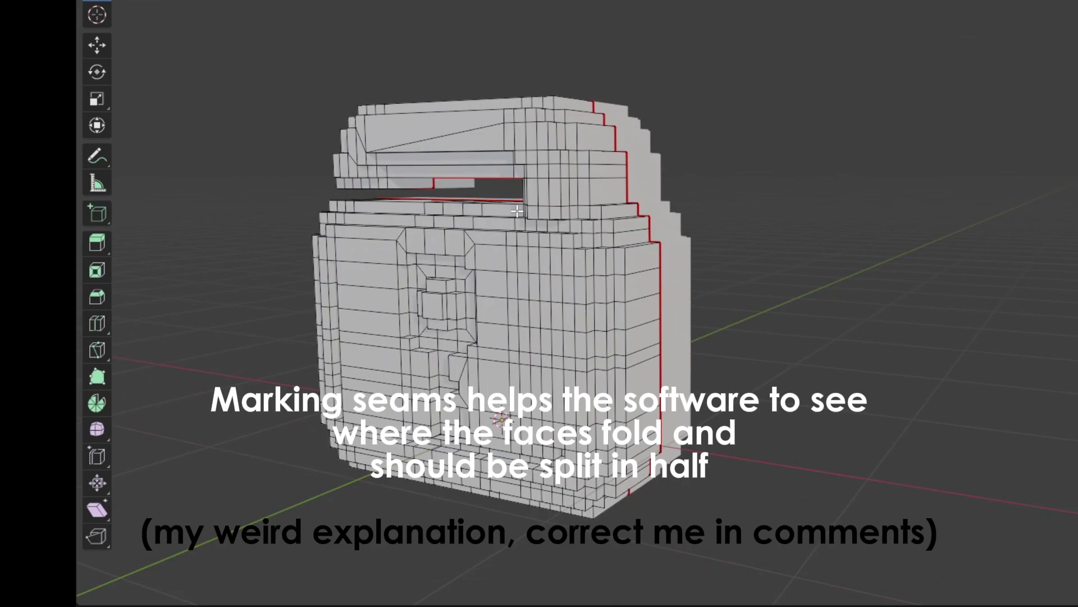
middle_drag(517, 211, 676, 217)
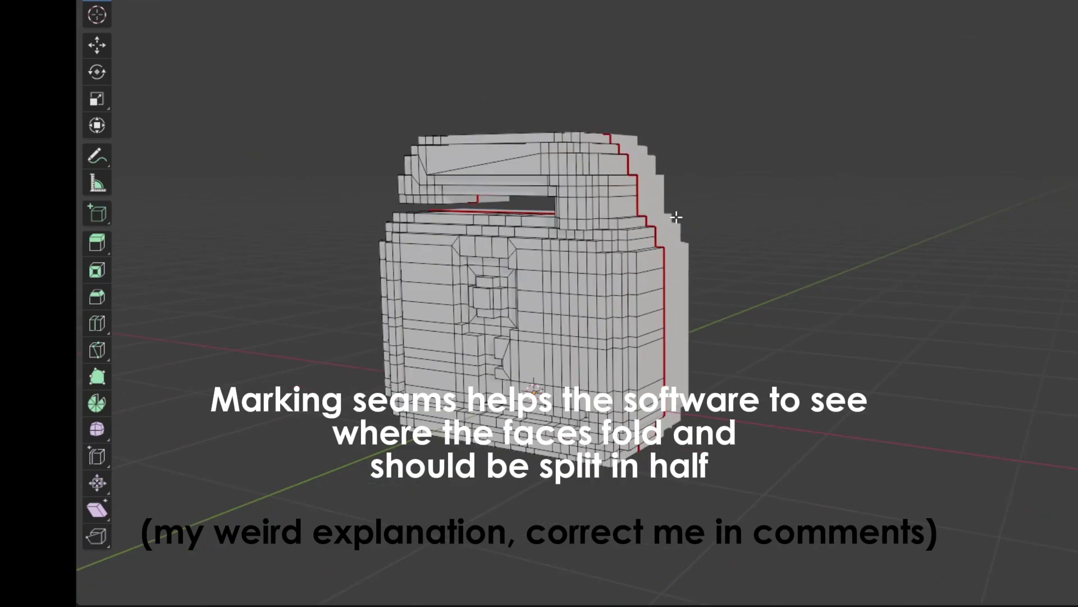
mouse_move(659, 255)
middle_down()
mouse_move(754, 209)
mouse_move(762, 240)
middle_up()
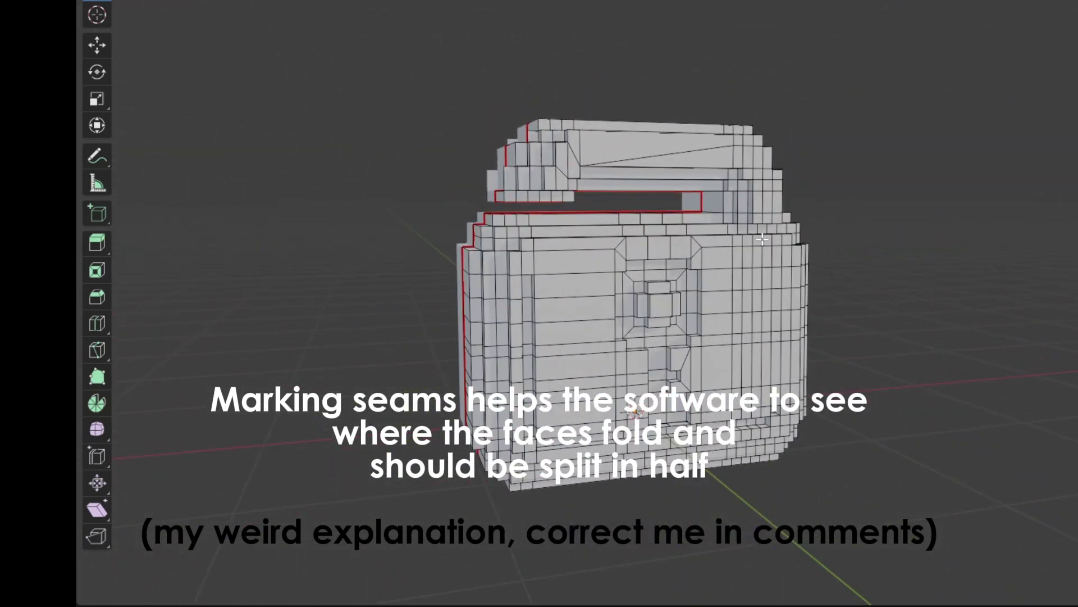
key(KP_1)
scroll(648, 101, up, 2)
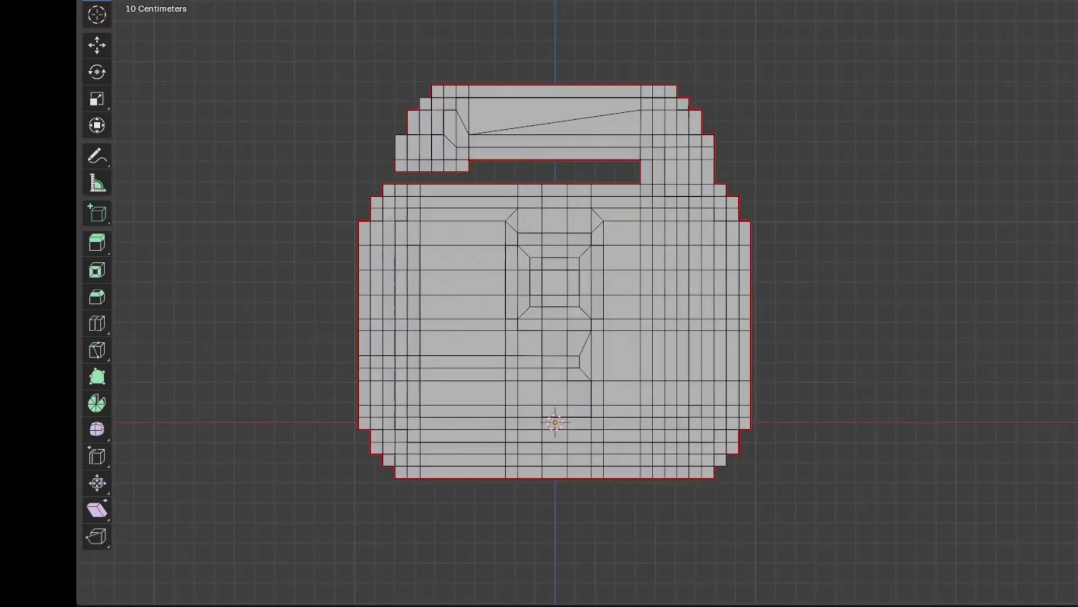
scroll(648, 101, up, 1)
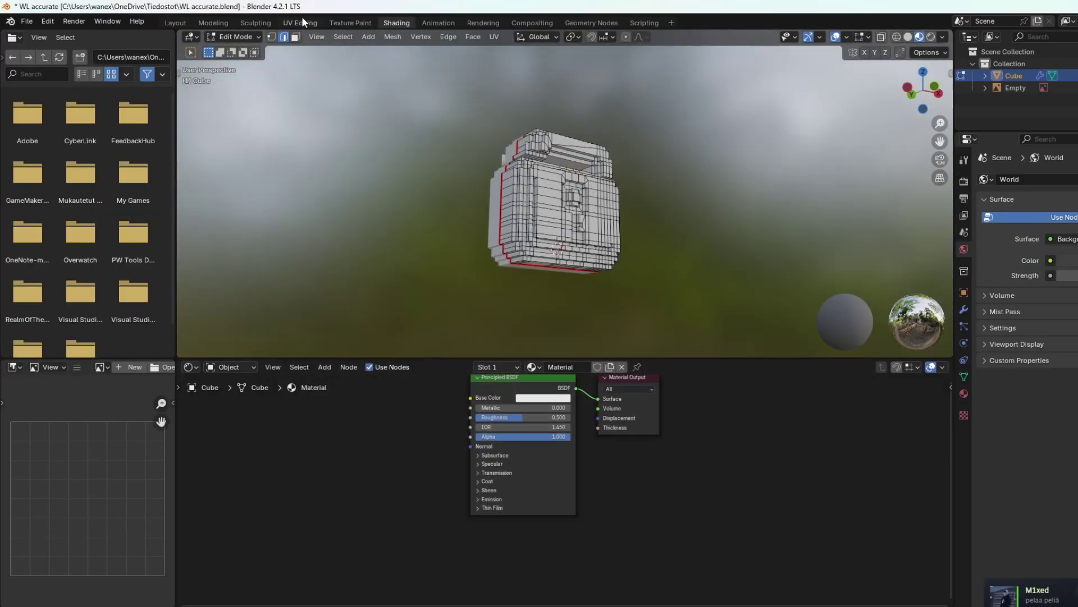
In UV Editing, select the whole lock mesh and unwrap it with Smart UV Project.
click(302, 22)
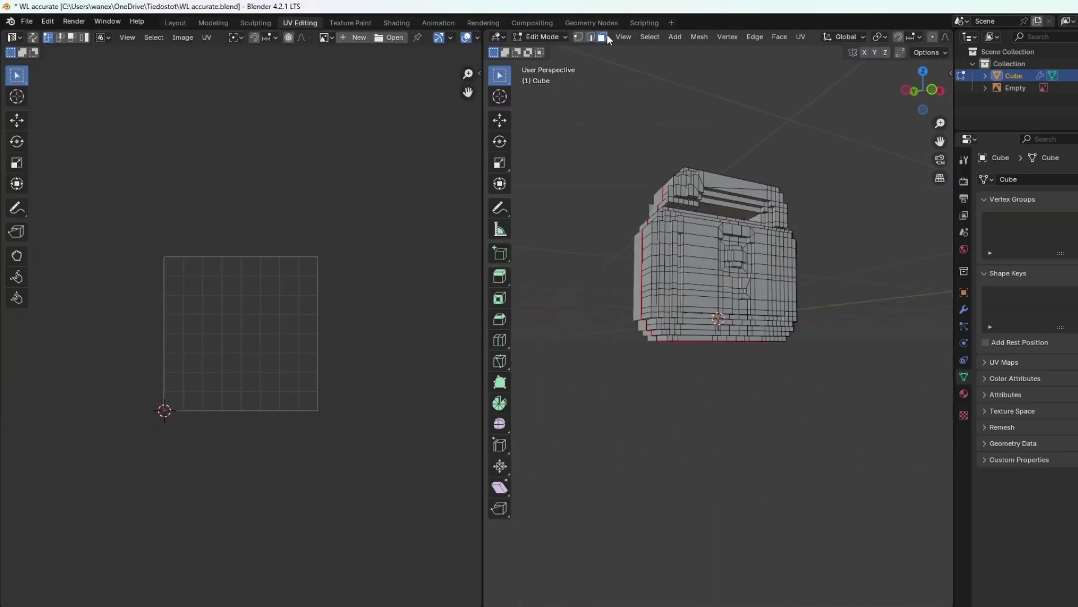
key(a)
key(u)
click(820, 500)
right_click(651, 331)
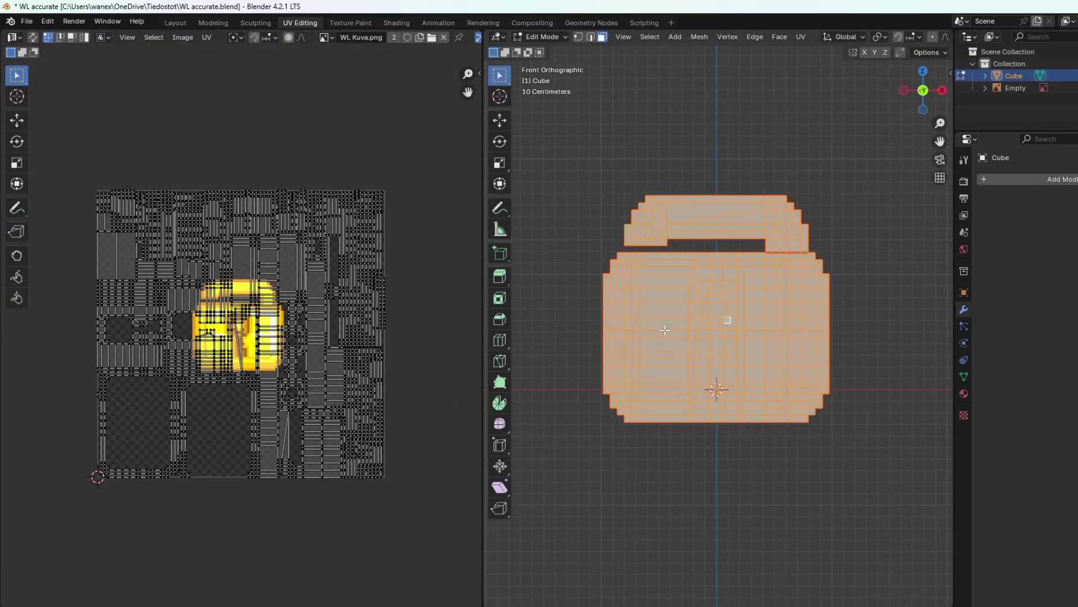
Unwrap all the lock's faces from the front view and scale the UVs to fit the World Lock image.
key(3)
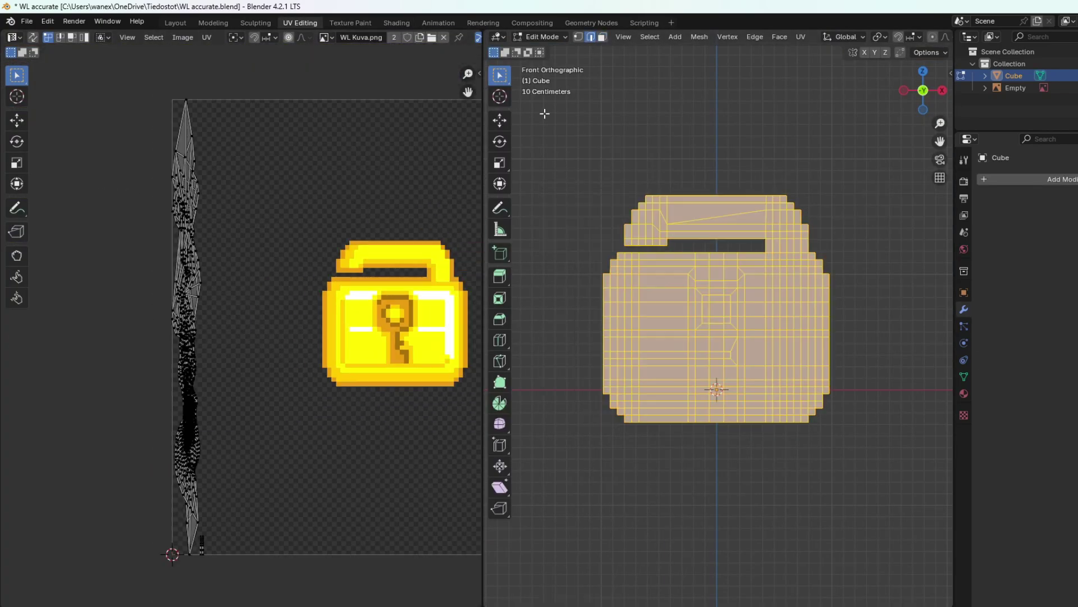
key(KP_1)
key(a)
key(u)
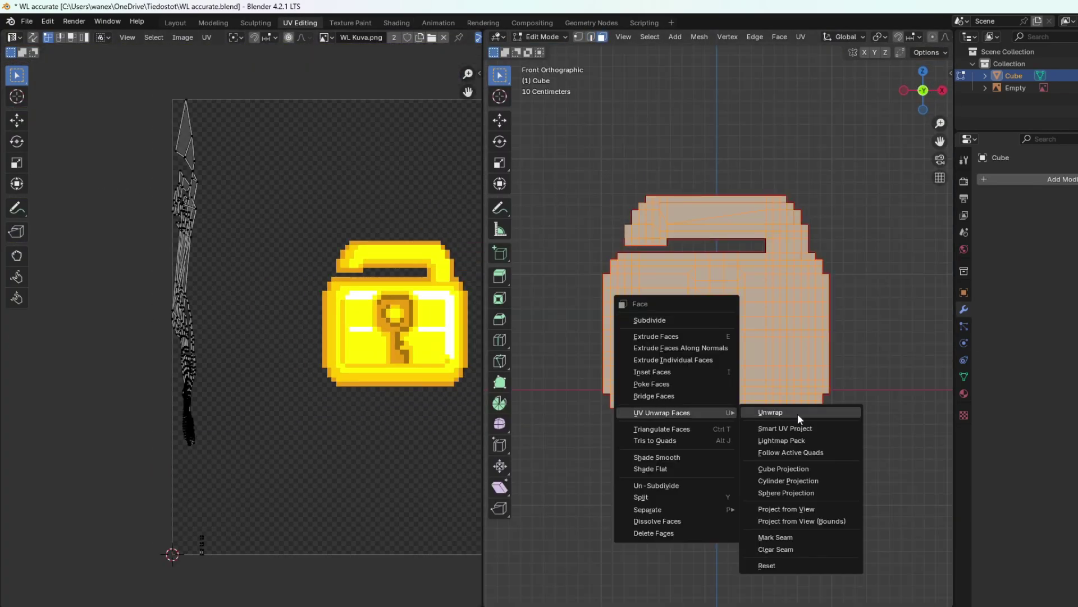
click(797, 413)
click(747, 521)
click(730, 381)
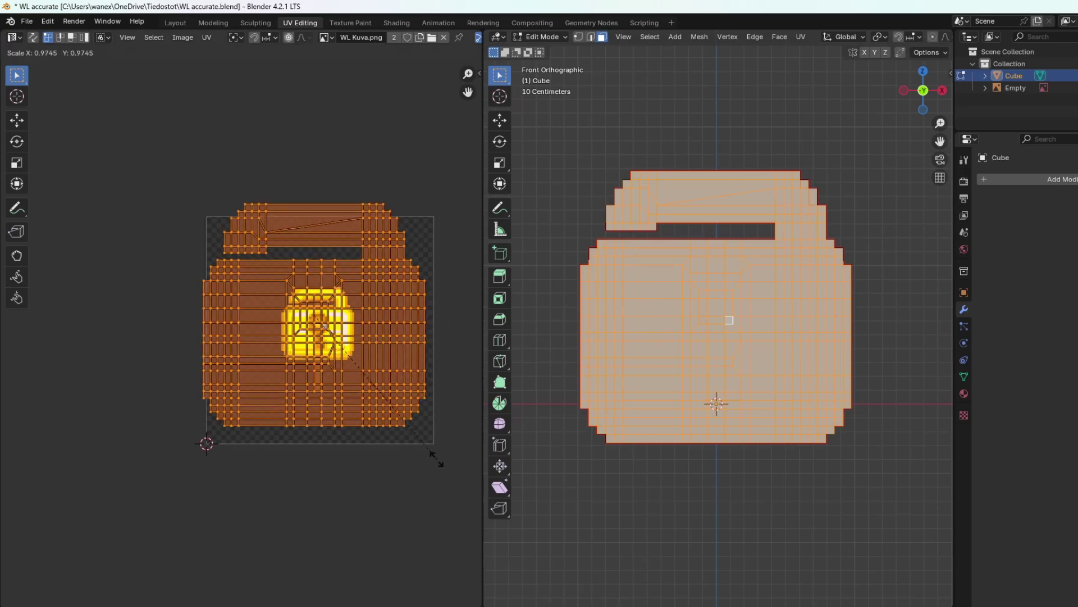
click(385, 477)
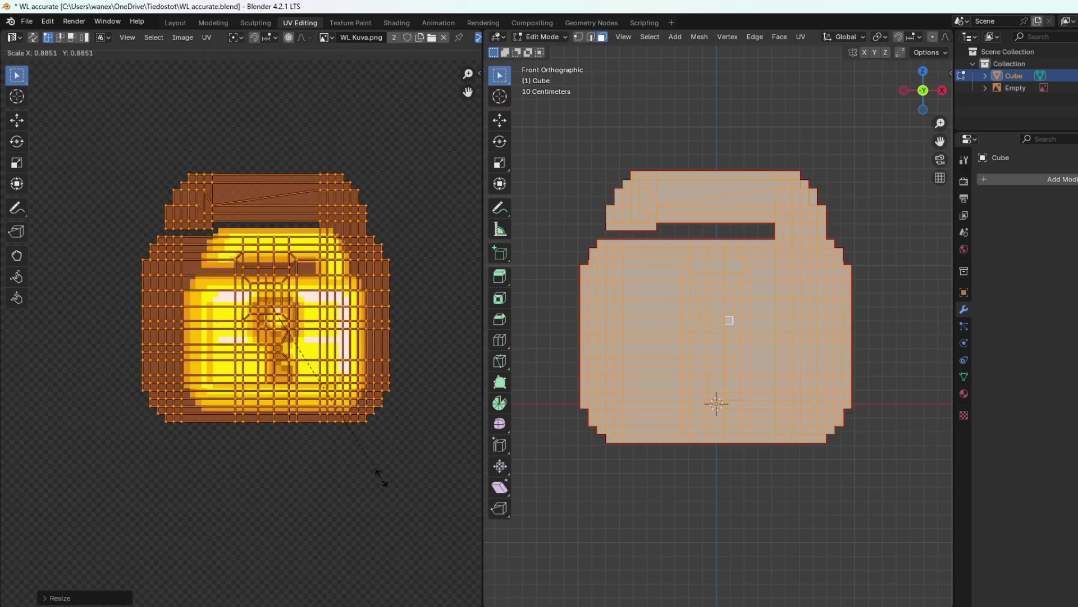
click(402, 458)
Place the UVs over the lock image and preview the textured lock in Layout.
key(g)
click(408, 504)
click(175, 23)
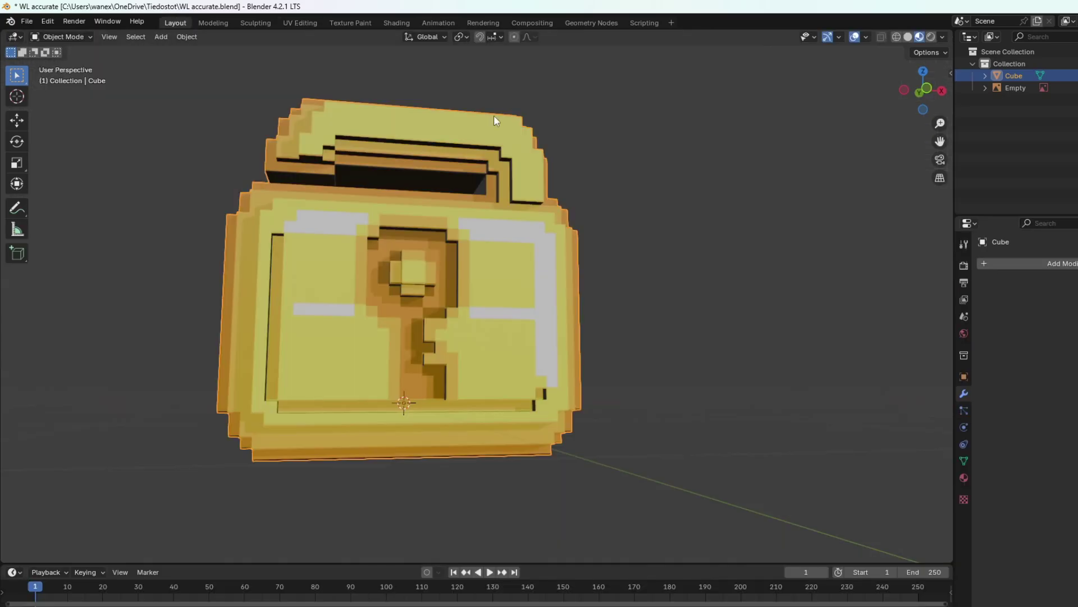
middle_drag(494, 115, 647, 231)
scroll(647, 231, down, 3)
click(300, 22)
Project the back faces' UVs from view and scale them onto the World Lock image.
key(a)
middle_drag(606, 191, 568, 186)
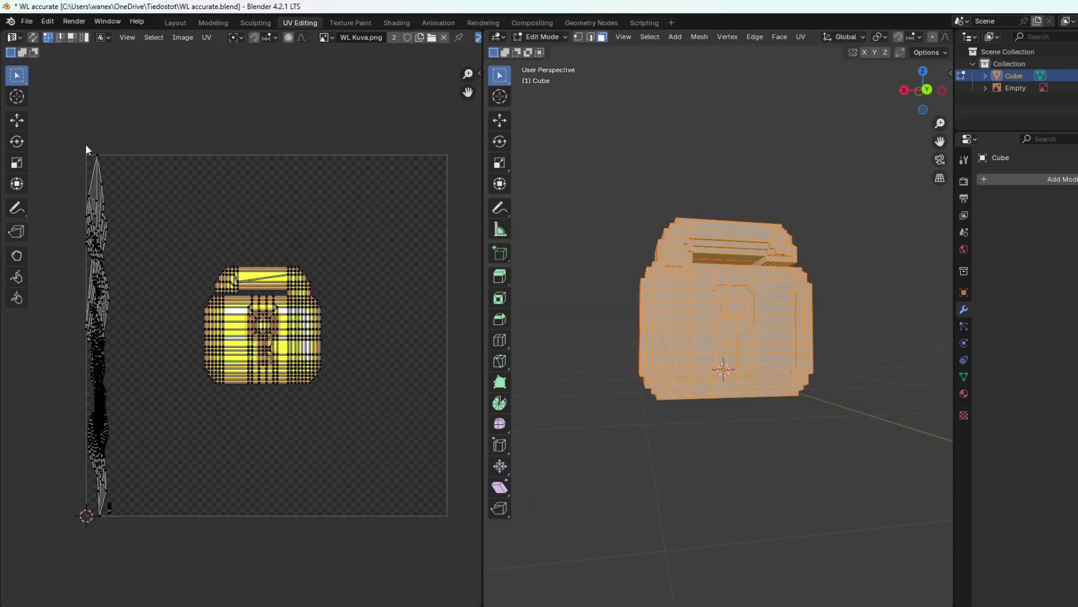
click(942, 91)
key(u)
click(814, 456)
key(s)
click(244, 395)
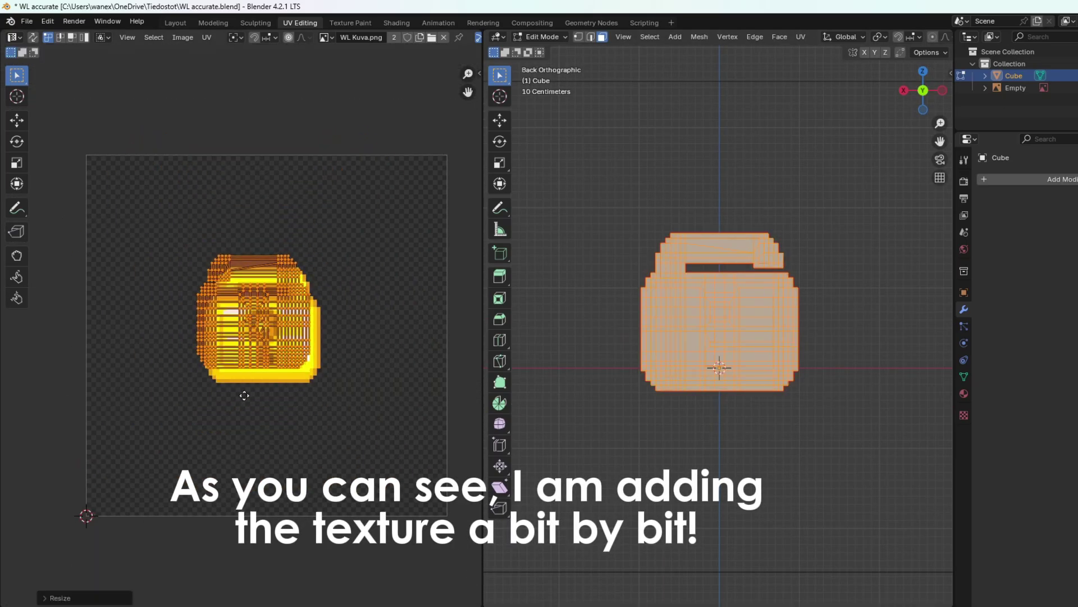